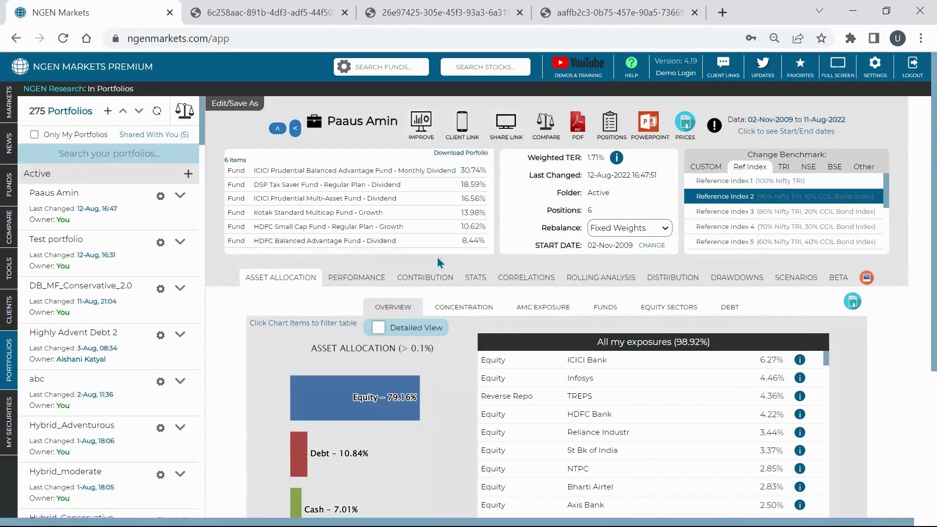
click(420, 131)
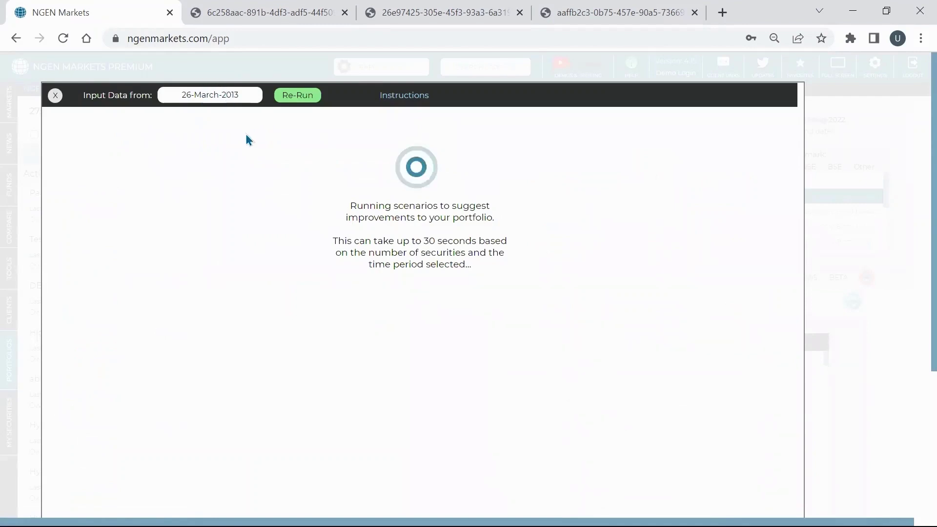
scroll(246, 136, down, 1)
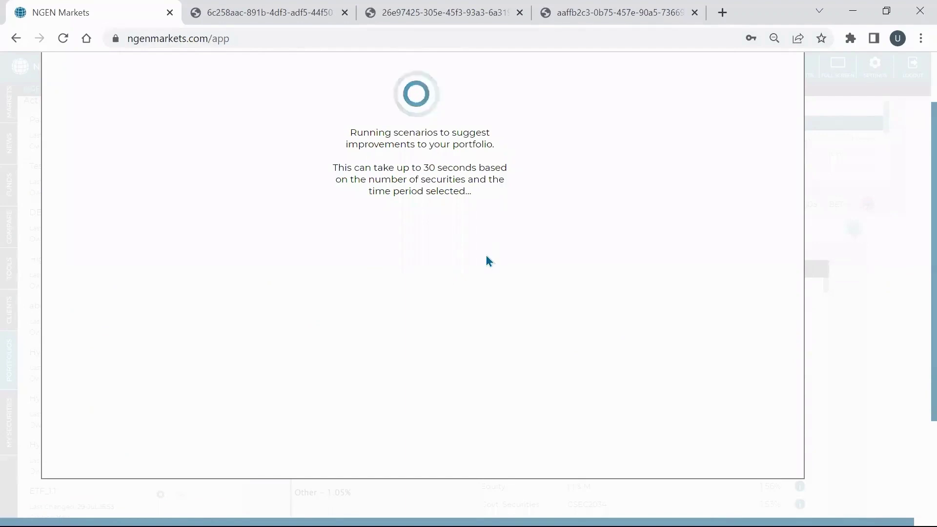
scroll(418, 228, up, 1)
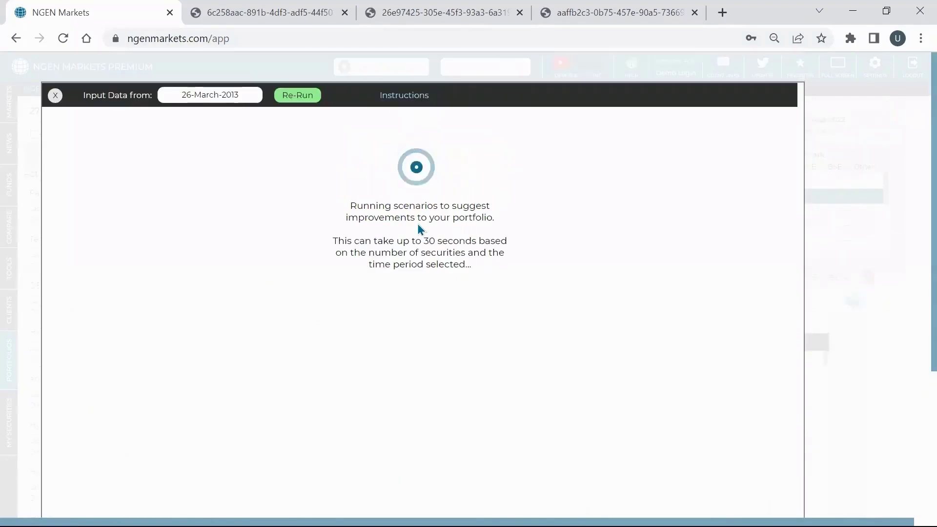
scroll(417, 228, down, 1)
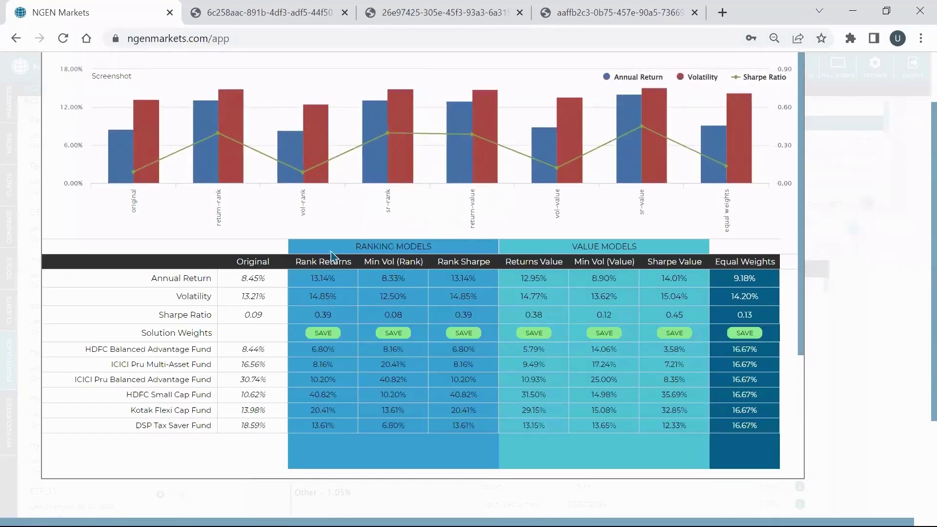
drag(358, 246, 443, 250)
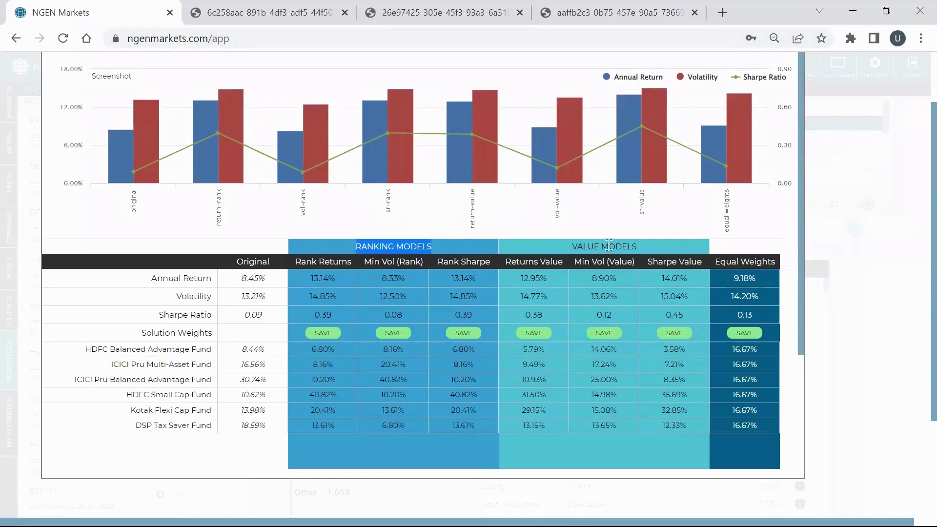
drag(572, 246, 641, 251)
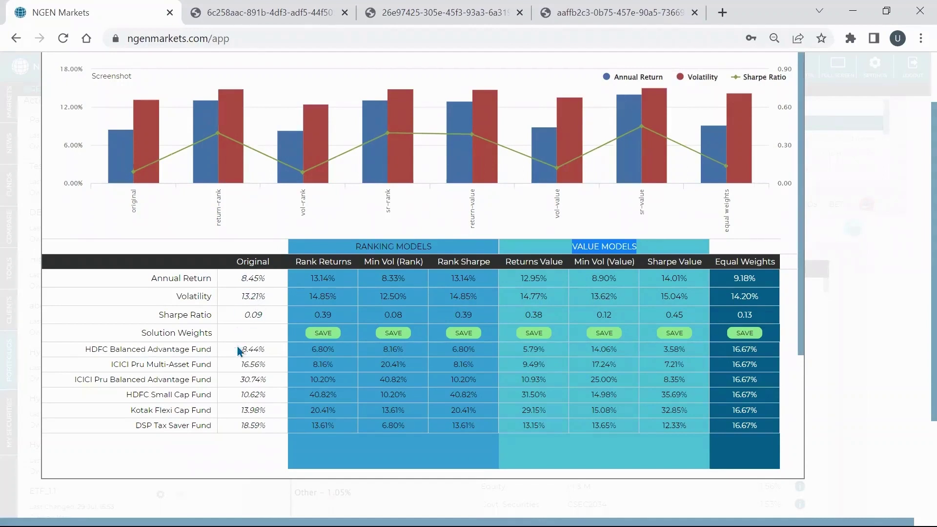
drag(244, 348, 262, 426)
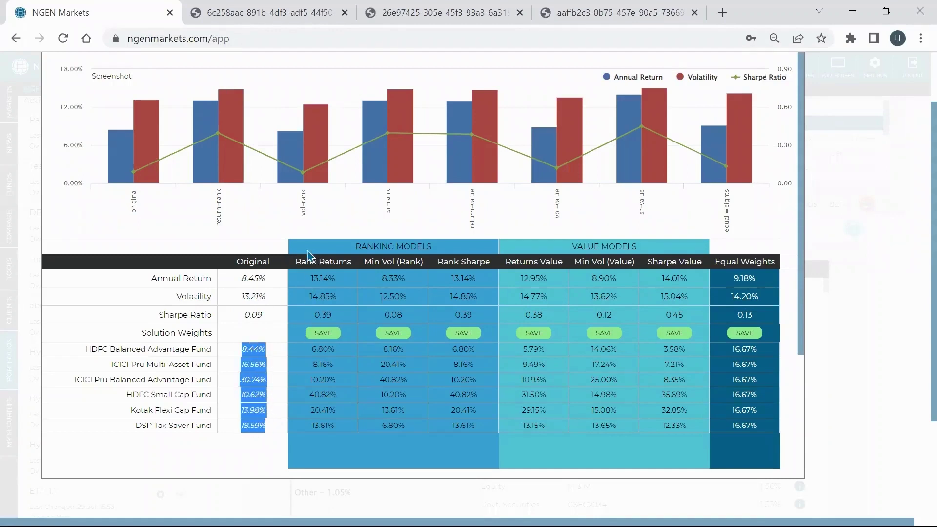
drag(296, 263, 358, 270)
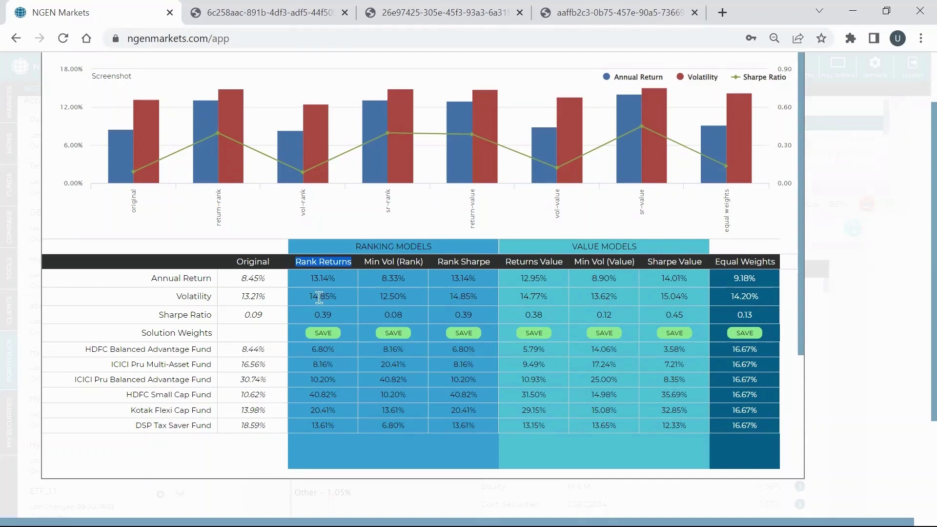
double_click(320, 277)
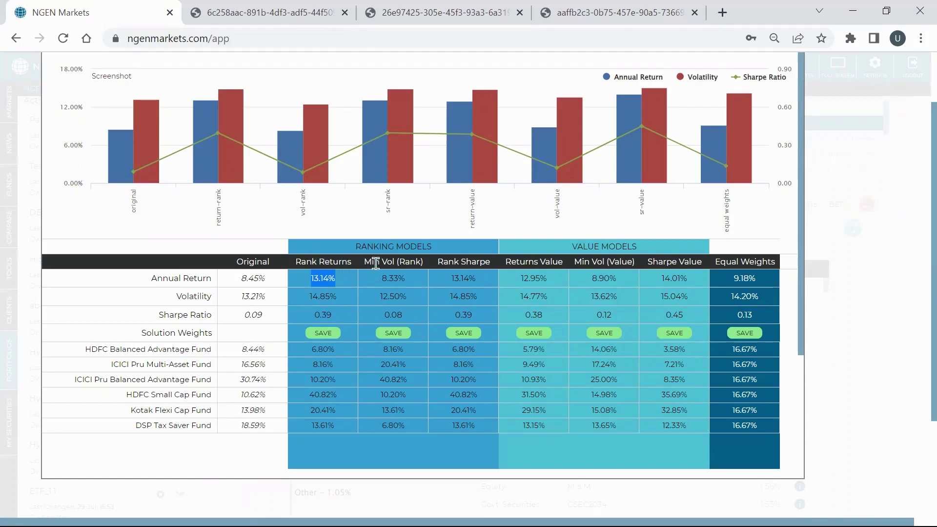
click(375, 264)
triple_click(385, 264)
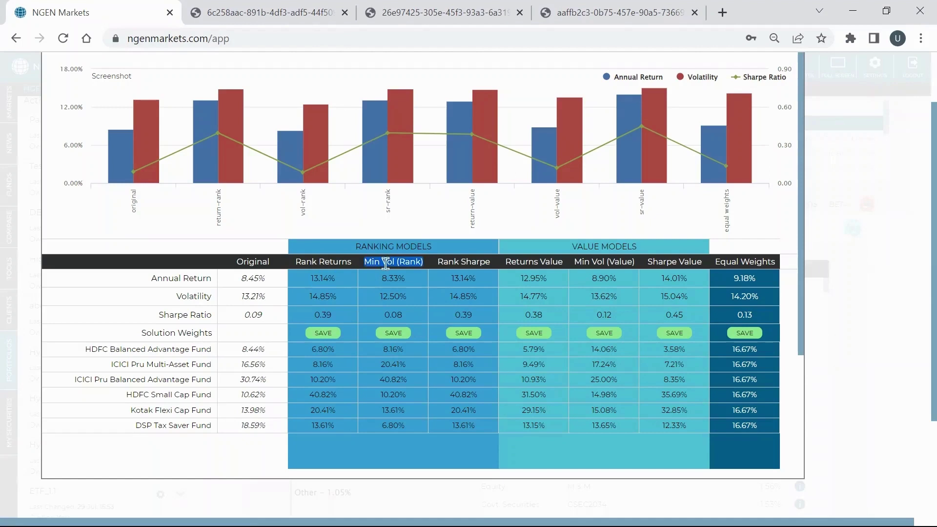
click(385, 263)
double_click(394, 380)
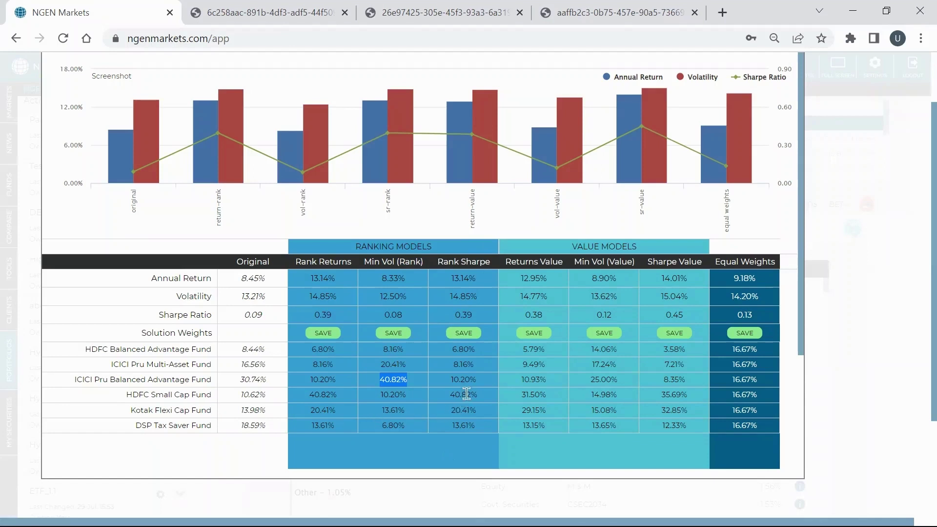
double_click(465, 393)
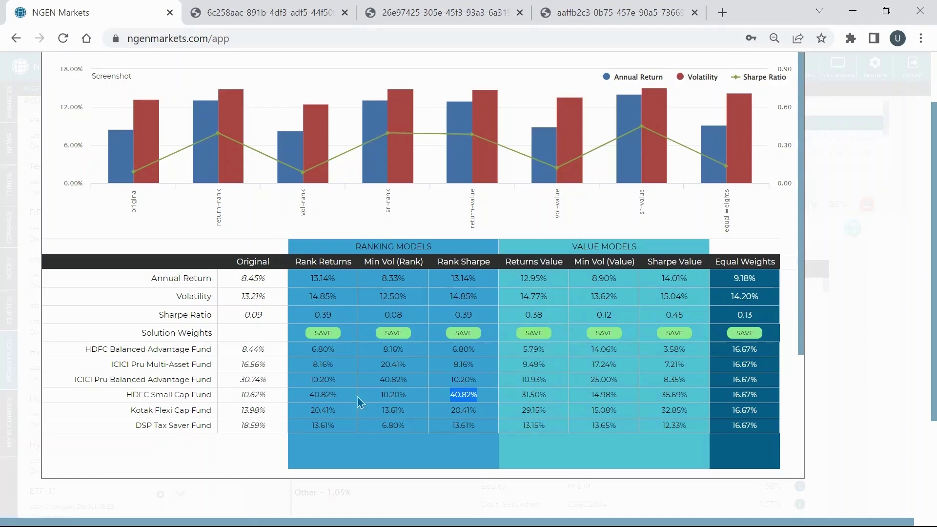
double_click(329, 393)
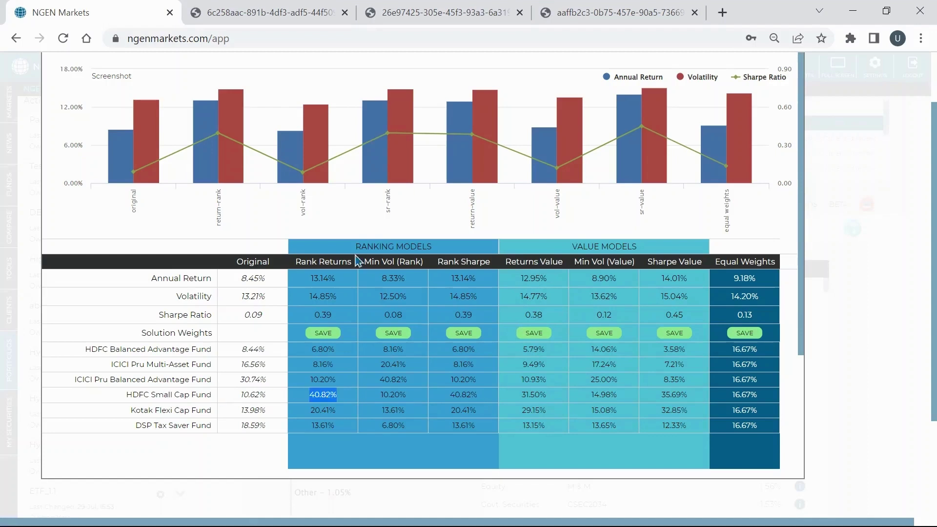
double_click(540, 396)
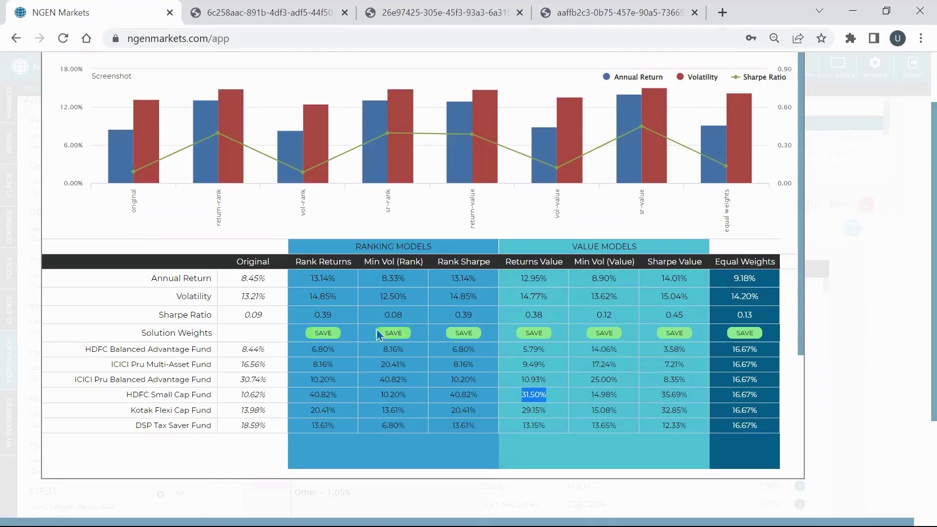
Save the Rank Returns weights as a new portfolio named 'Paaus Amin-optimised'.
click(319, 333)
click(738, 335)
scroll(737, 336, up, 1)
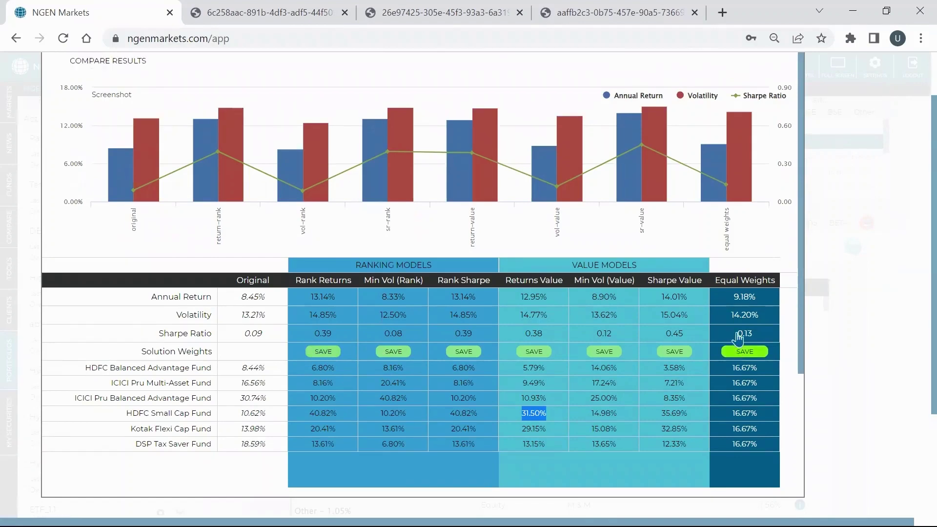
scroll(738, 337, up, 3)
scroll(736, 331, down, 4)
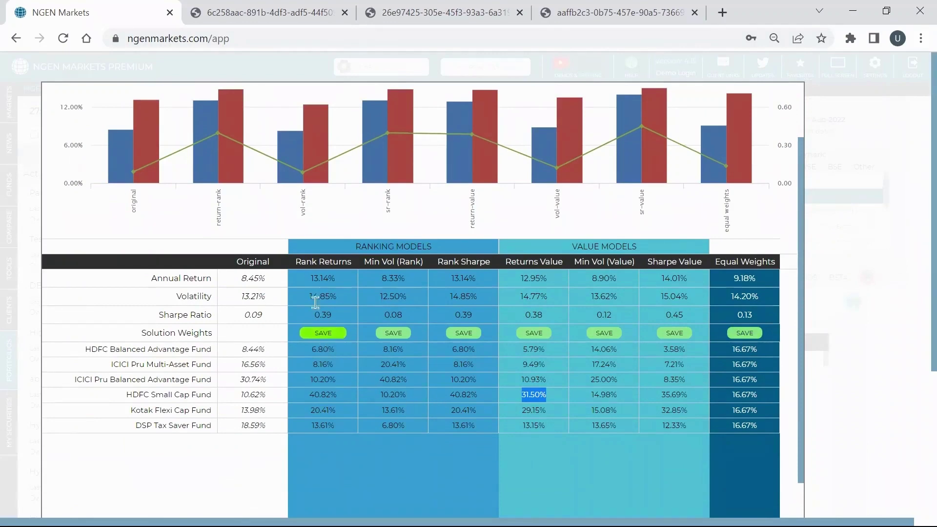
click(320, 337)
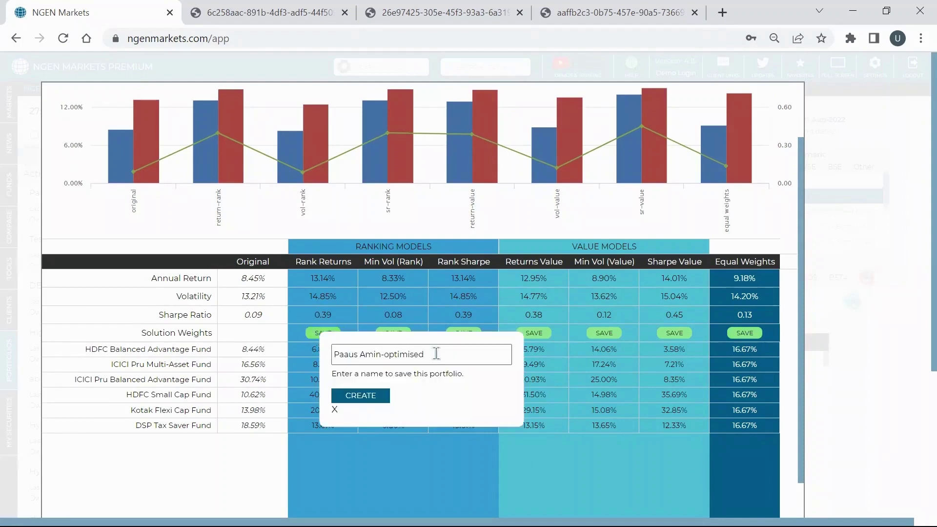
drag(424, 354, 407, 355)
click(421, 354)
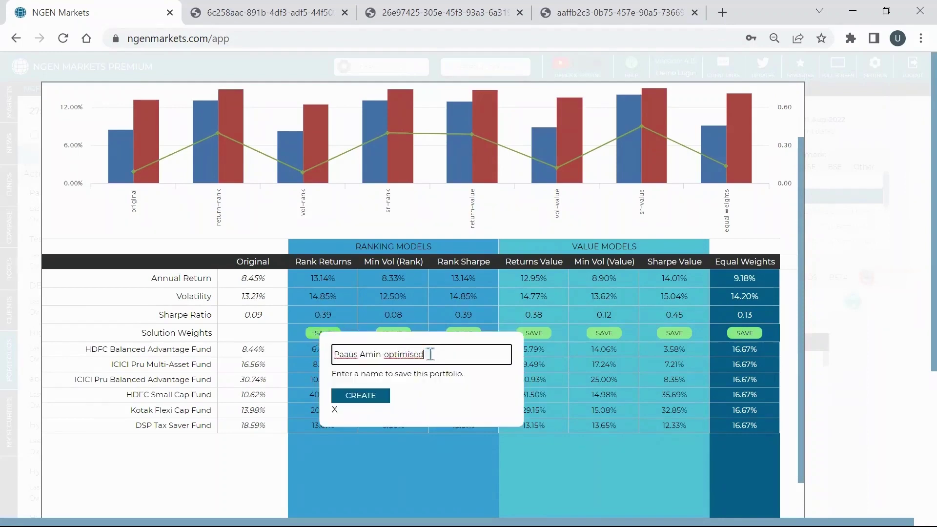
click(380, 399)
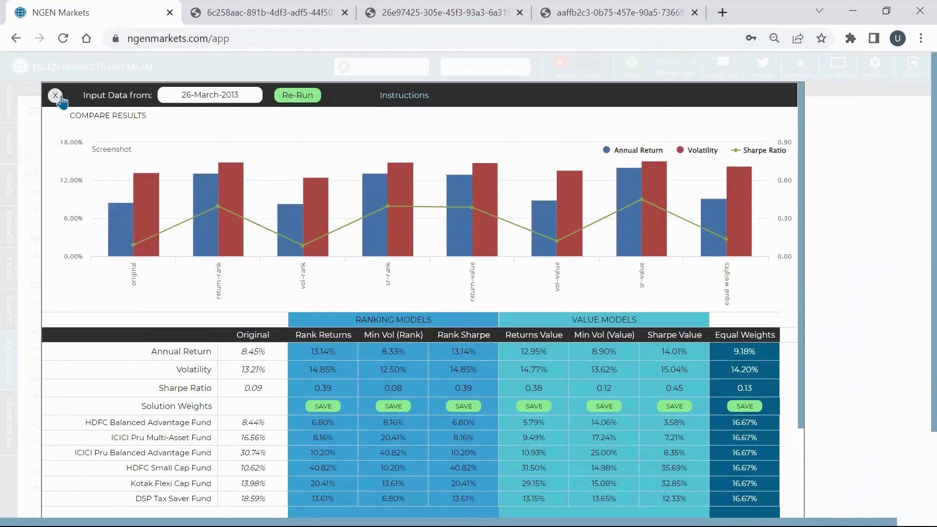
Return to the portfolios list and expand the From Improve group.
click(57, 93)
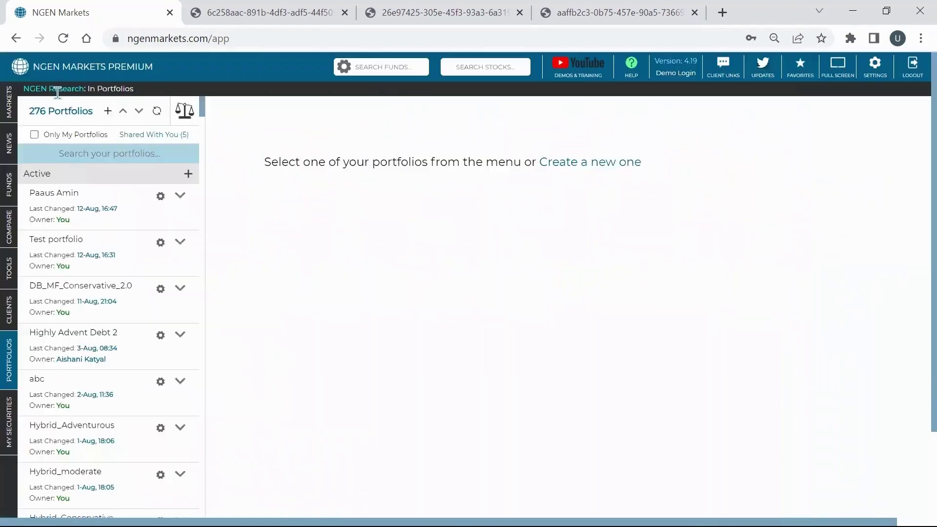
click(122, 118)
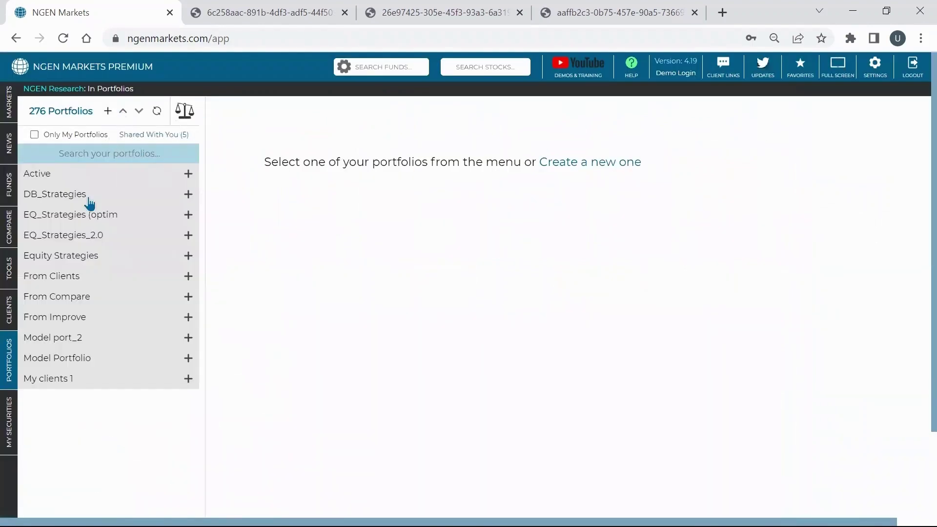
click(67, 320)
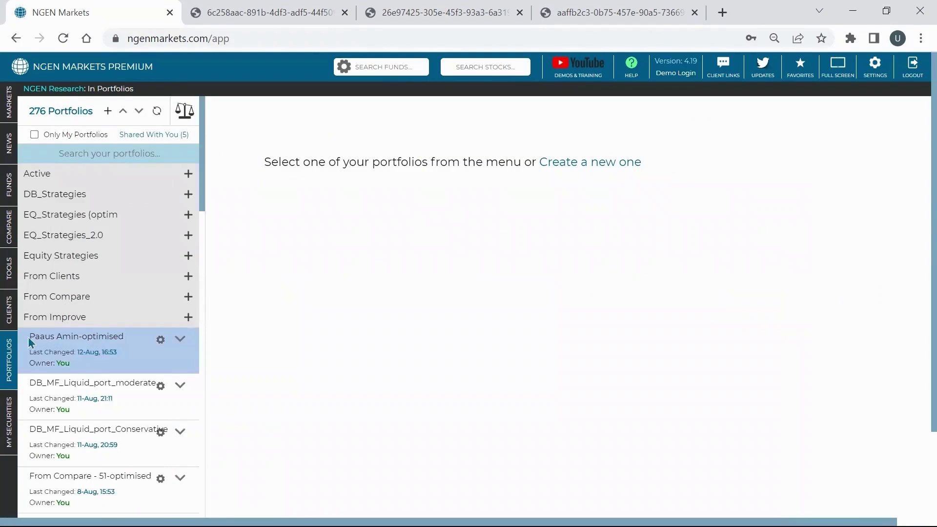
Move Paaus Amin-optimised from From Improve into the Active group.
click(178, 339)
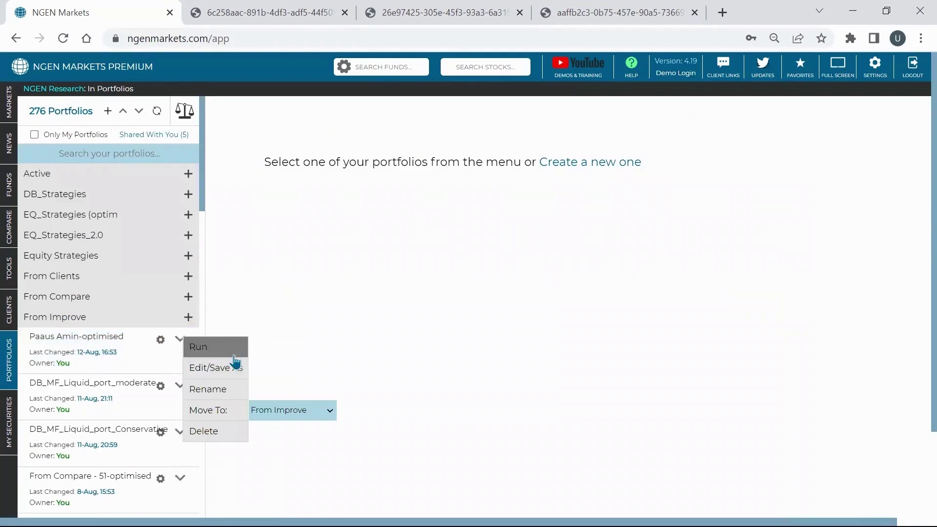
click(264, 416)
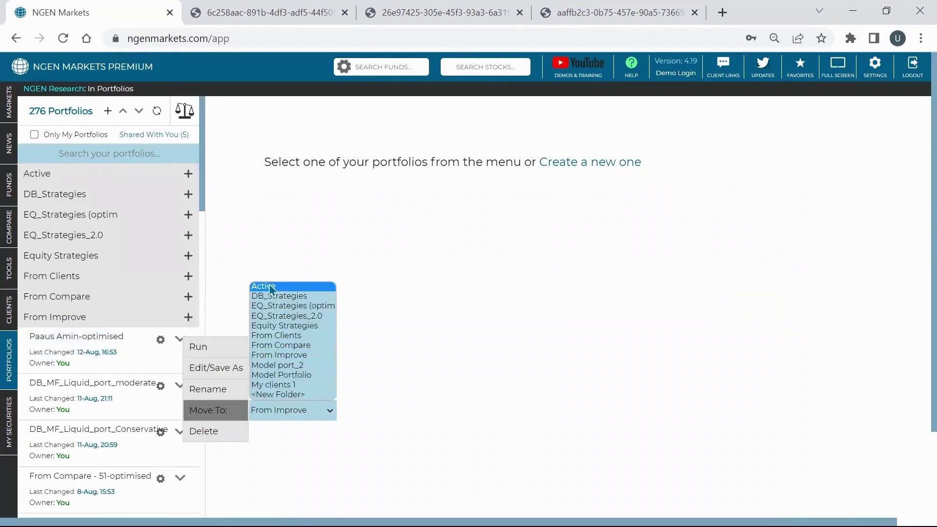
click(267, 286)
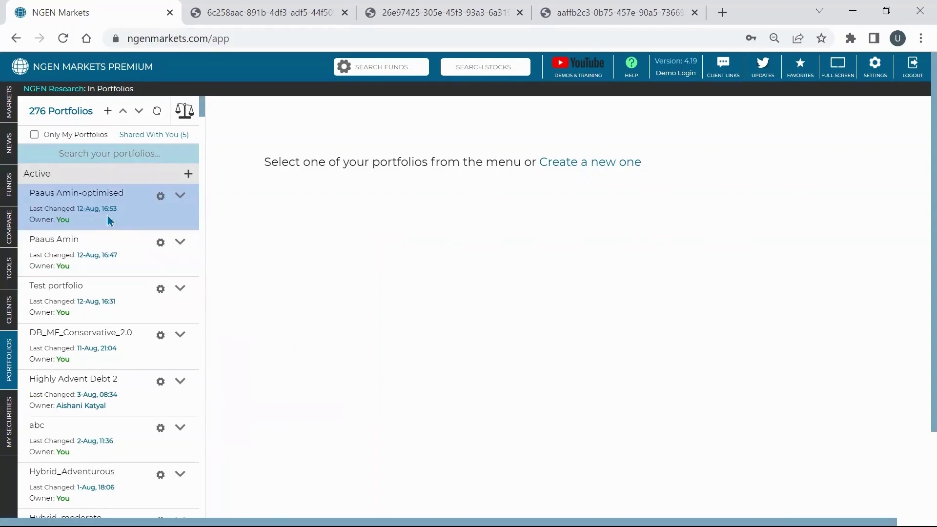
click(185, 111)
click(289, 135)
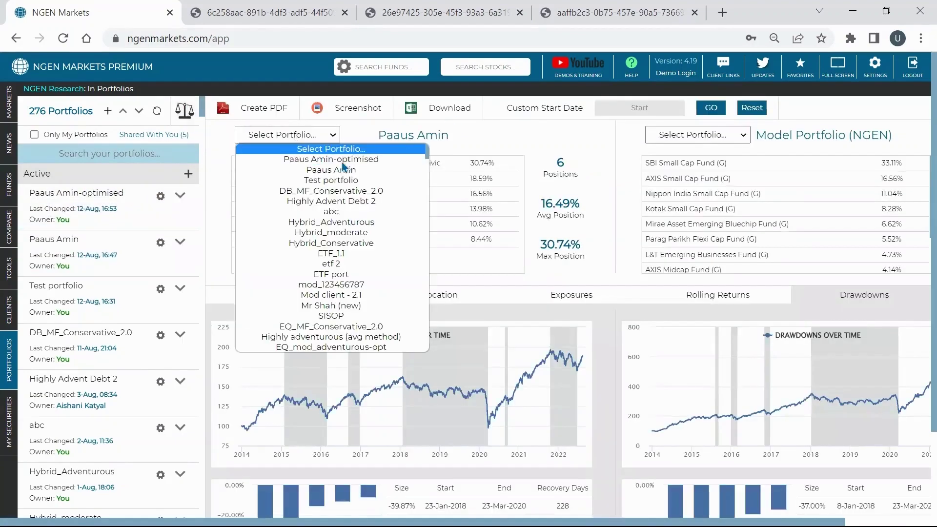
click(333, 169)
click(706, 110)
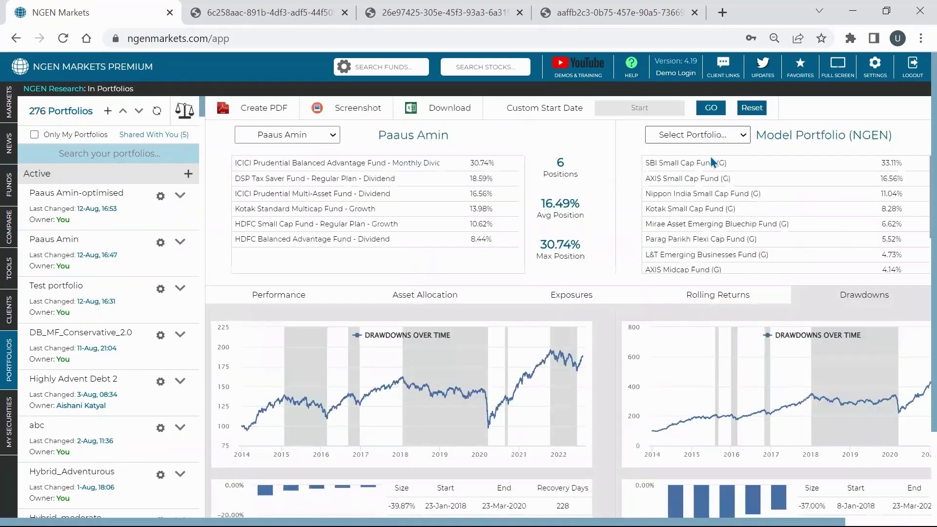
click(702, 136)
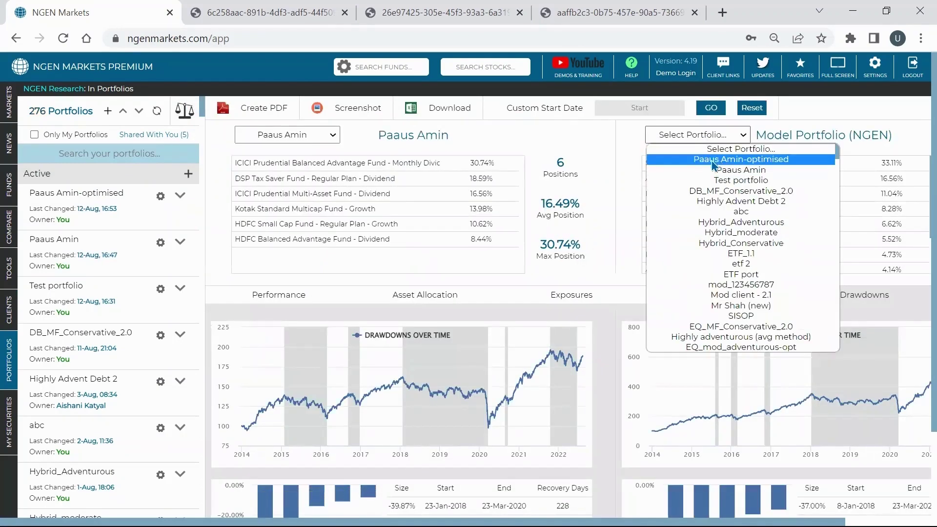
click(760, 162)
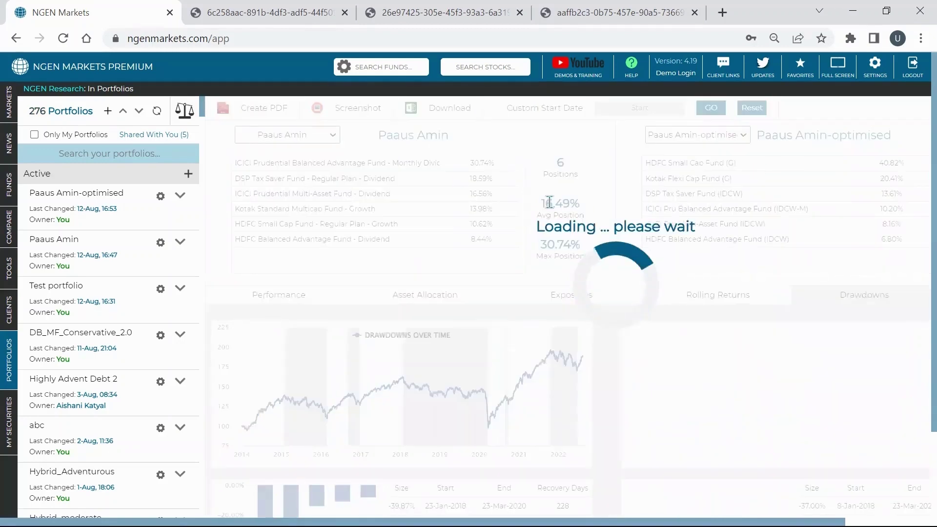
Highlight each portfolio's largest holding and show their performance comparison.
double_click(474, 162)
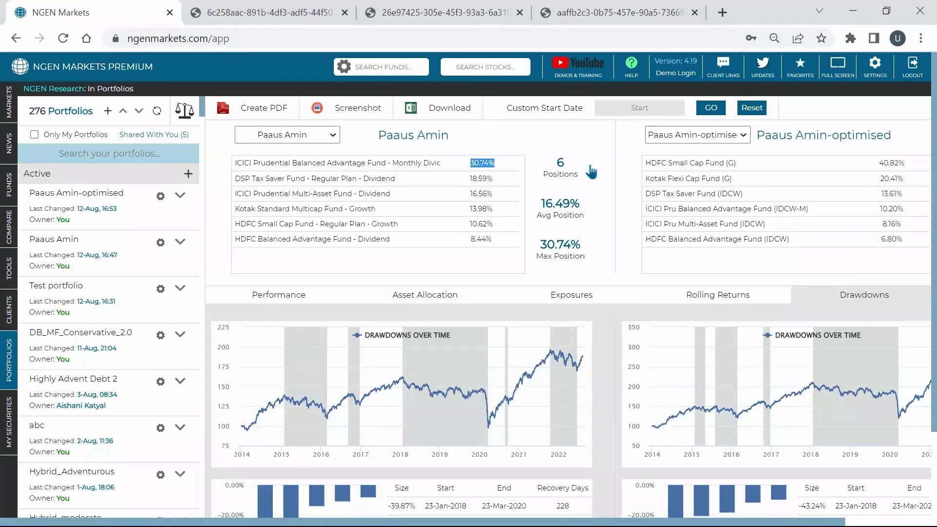
click(897, 168)
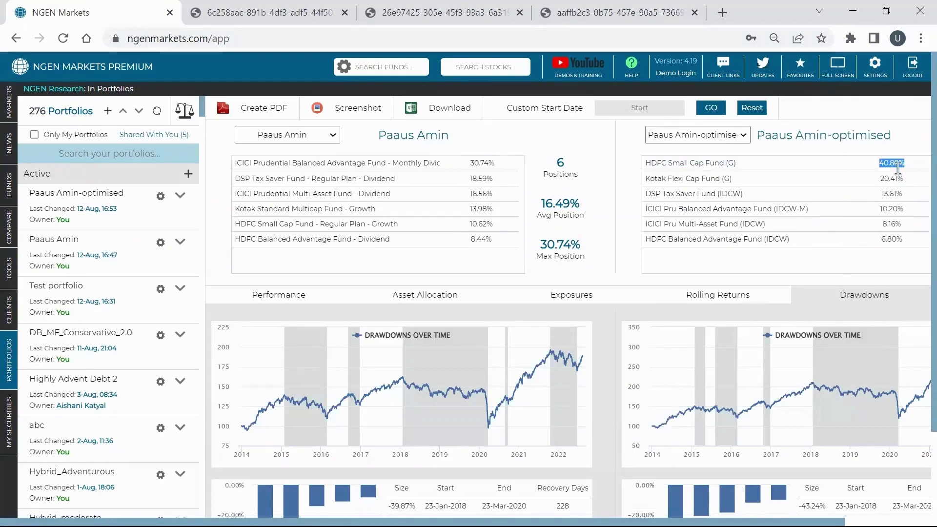
click(298, 296)
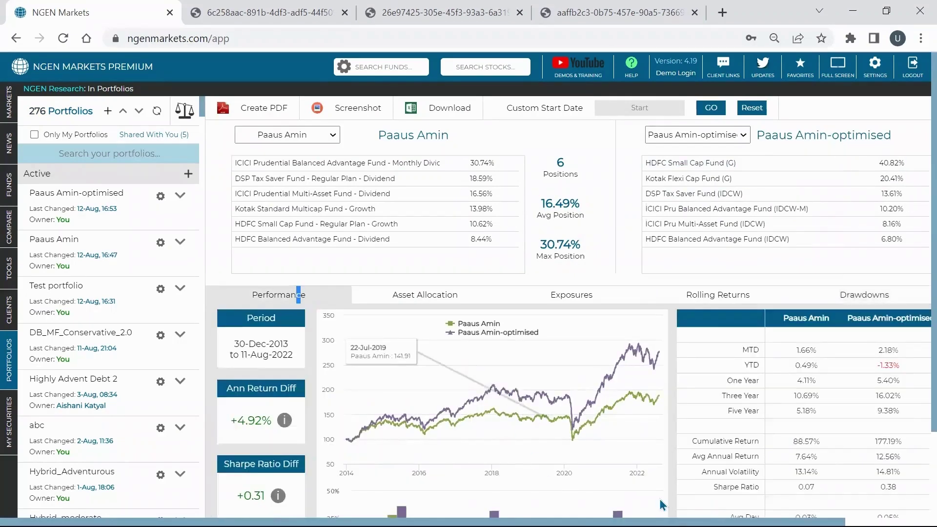
scroll(659, 499, right, 3)
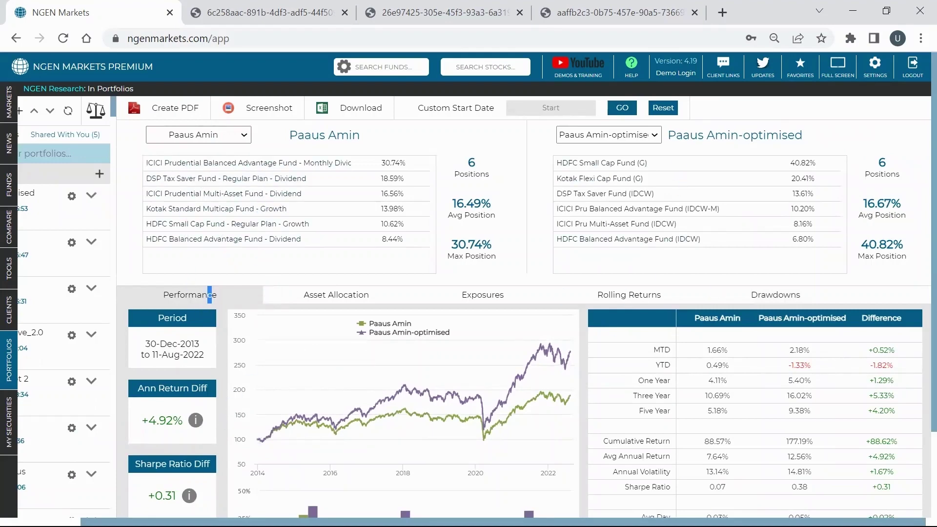
scroll(268, 290, left, 2)
scroll(469, 308, right, 2)
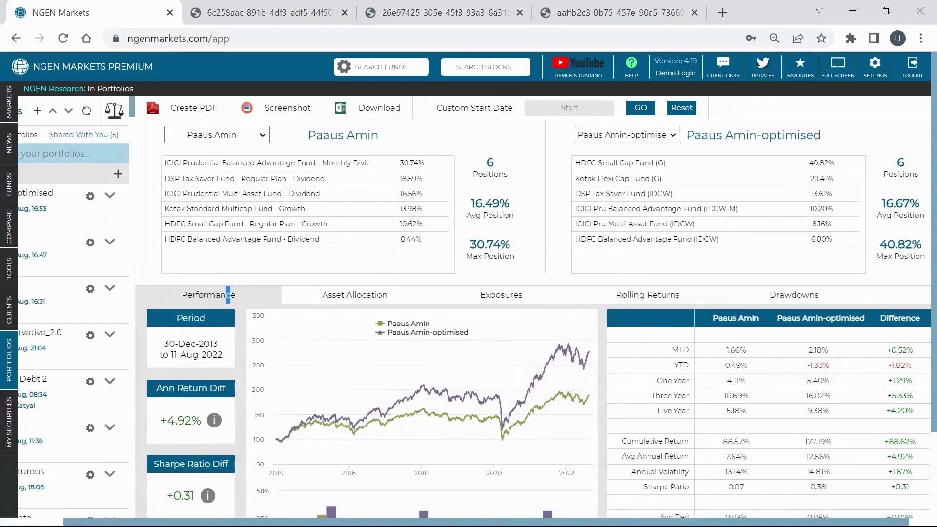